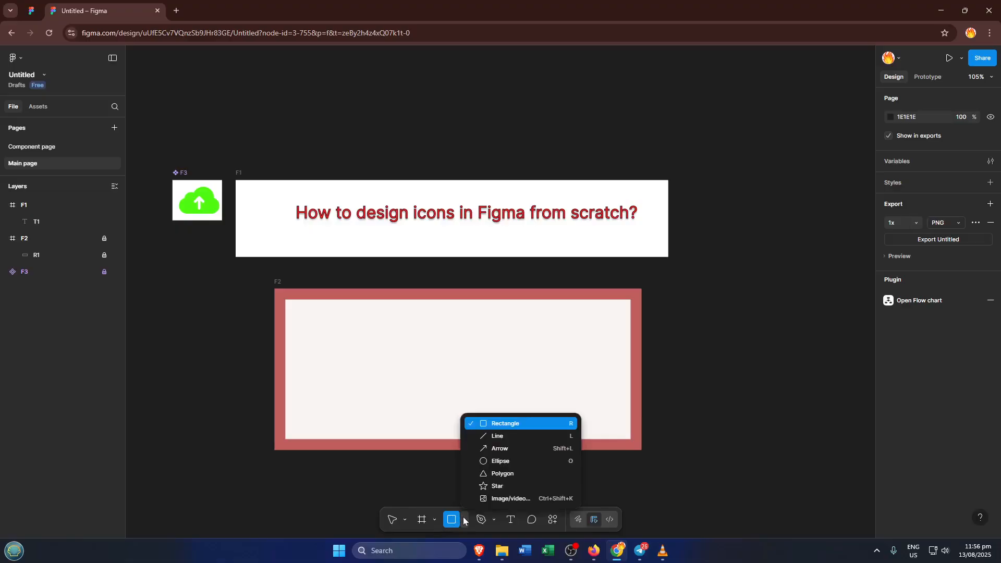
- Draw an ellipse about 167 × 156 in the middle of frame F2 and a star about 138 × 106 to the left of it
click(492, 462)
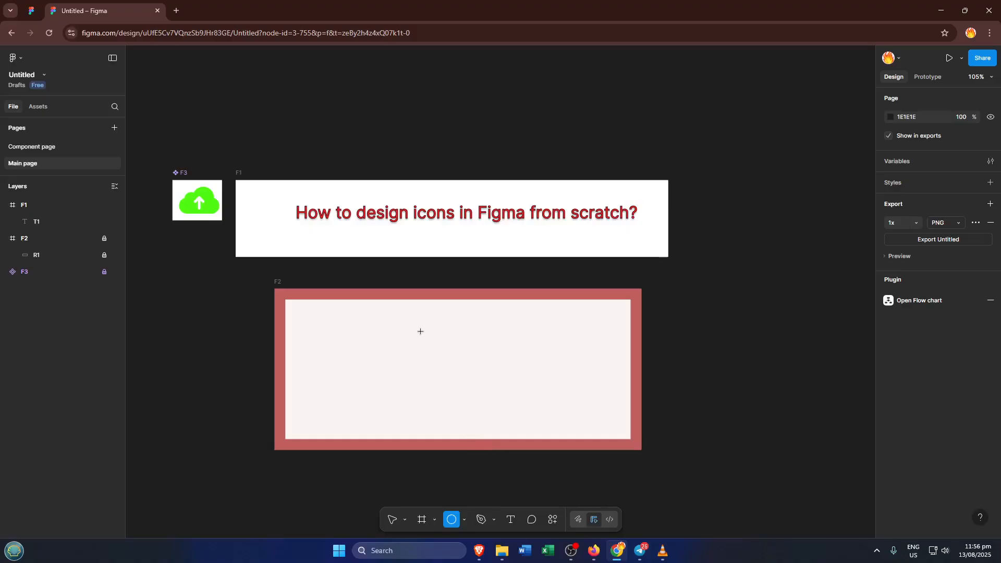
drag(421, 325, 512, 410)
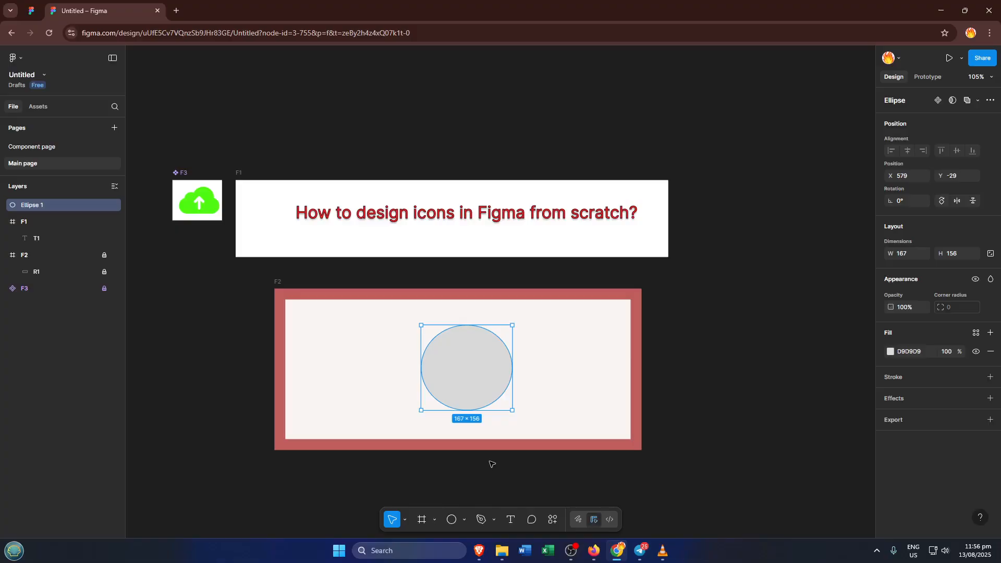
click(452, 521)
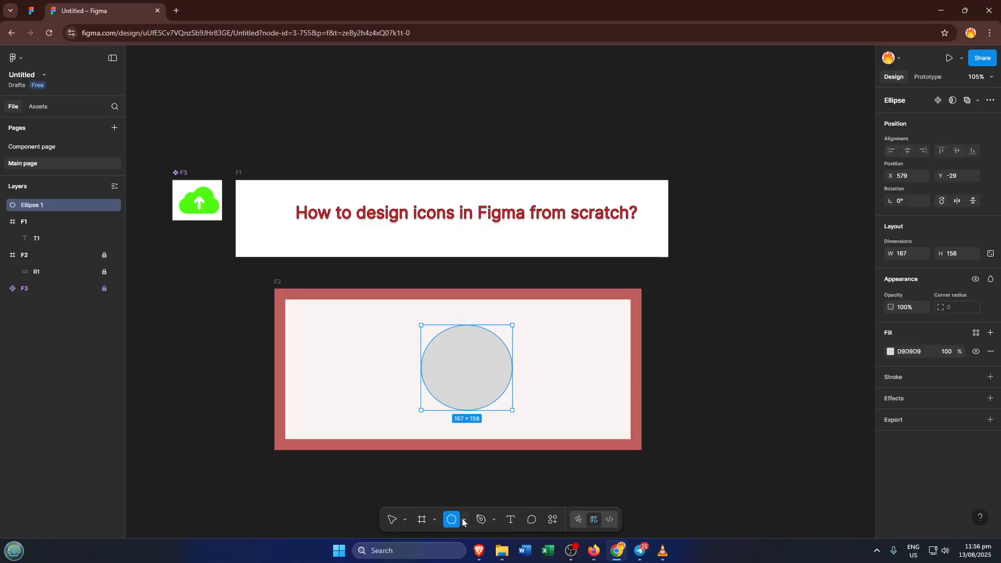
click(463, 520)
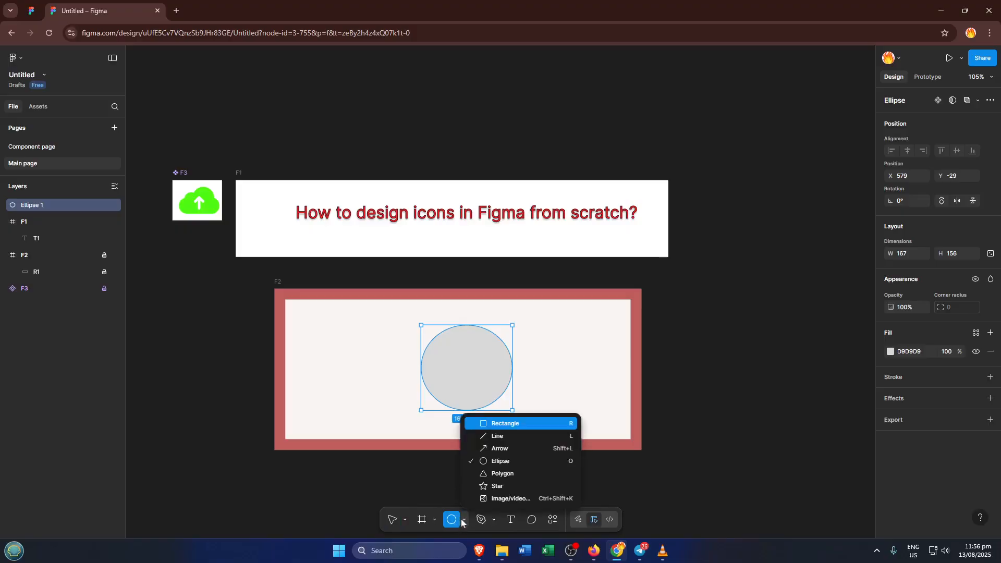
click(498, 486)
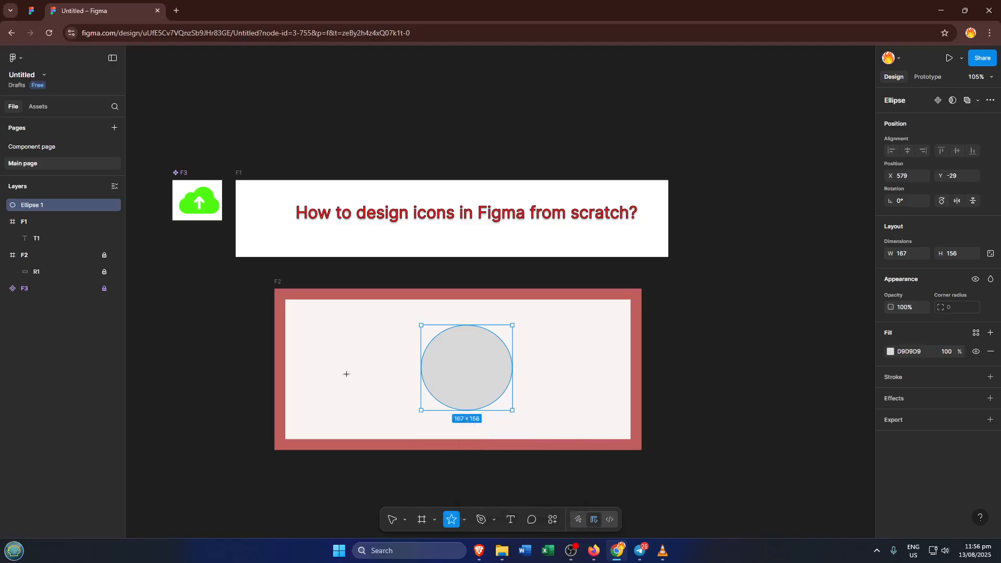
drag(324, 336, 399, 395)
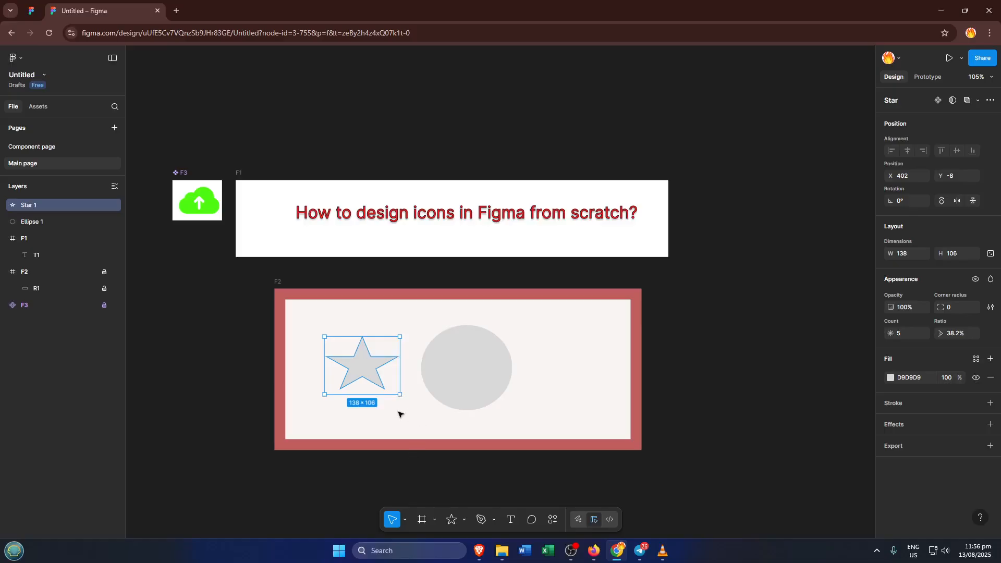
- Duplicate the star in place and rotate the copy to about -39.5° to form a burst shape
mouse_move(365, 389)
key(ctrl+d)
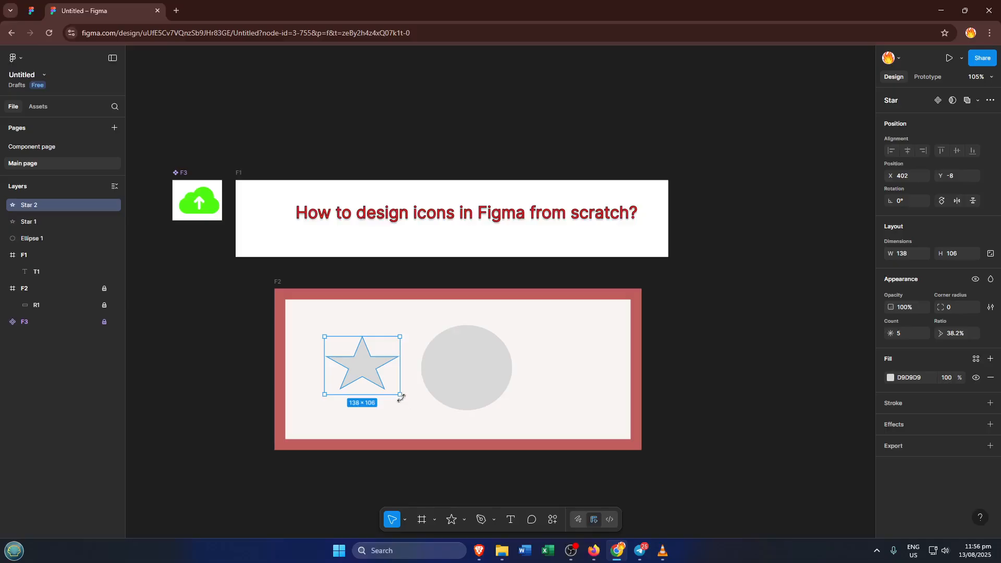
drag(400, 401, 371, 419)
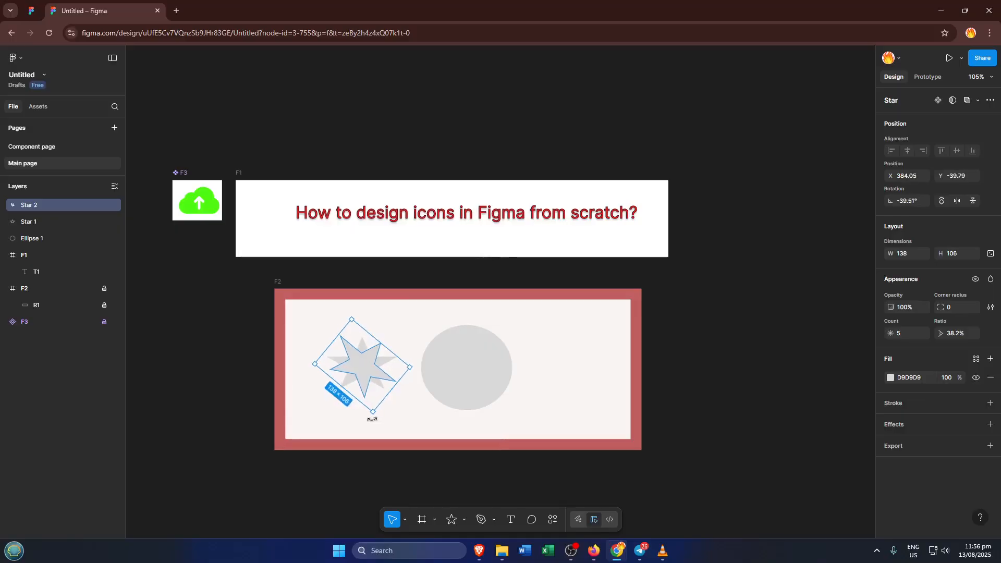
click(401, 333)
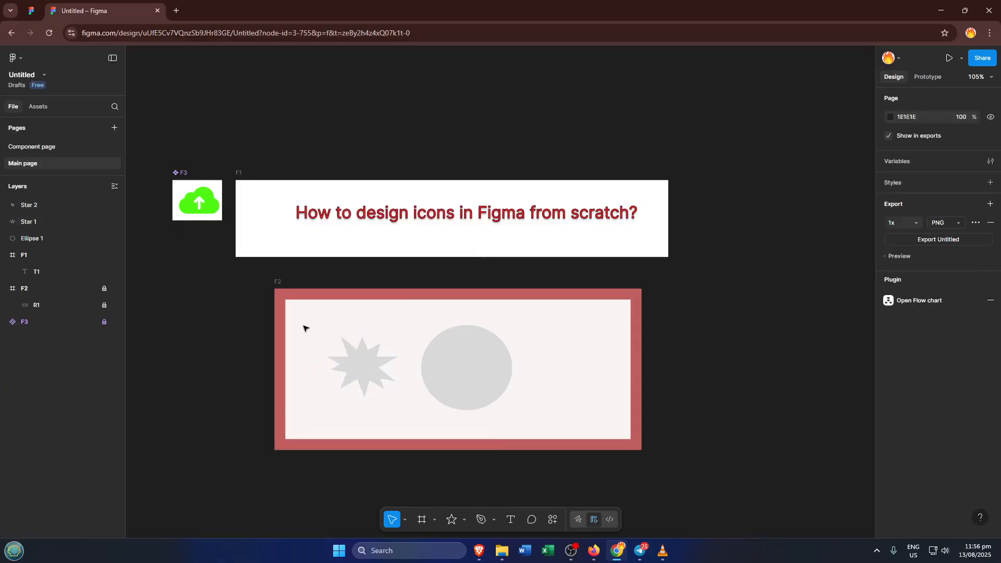
- Group the two overlapping stars and move the group onto the ellipse
drag(304, 320, 391, 403)
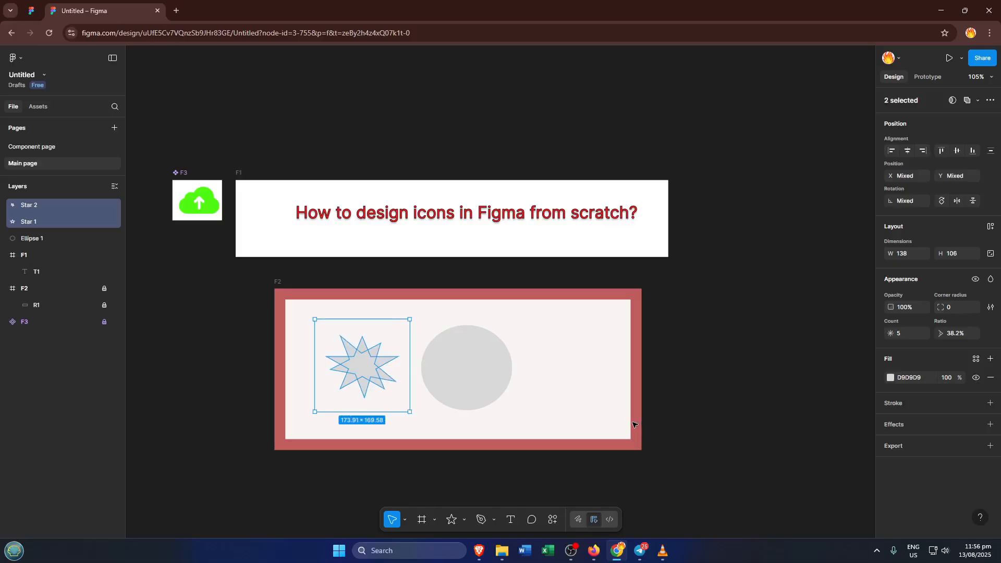
key(ctrl+g)
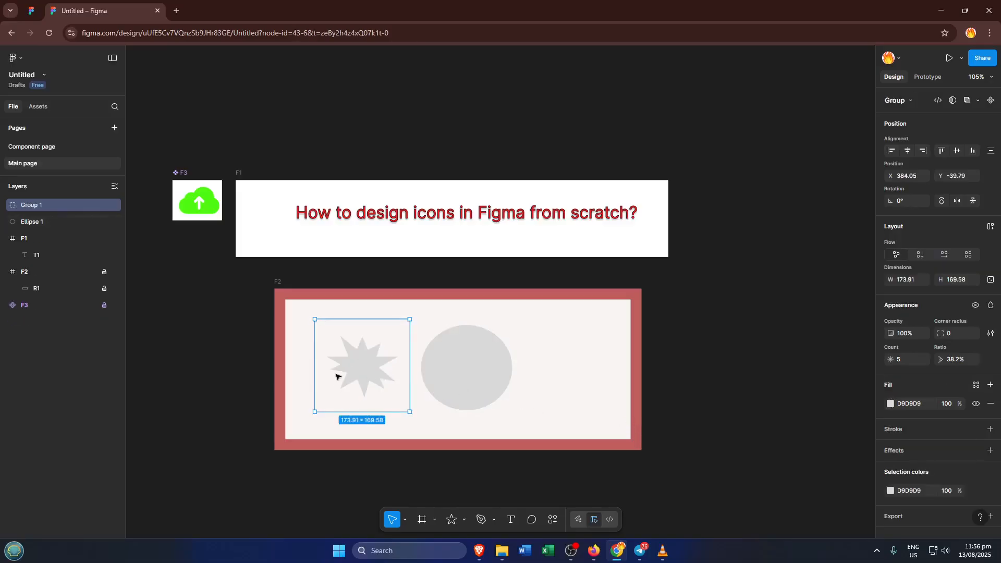
drag(386, 375, 464, 368)
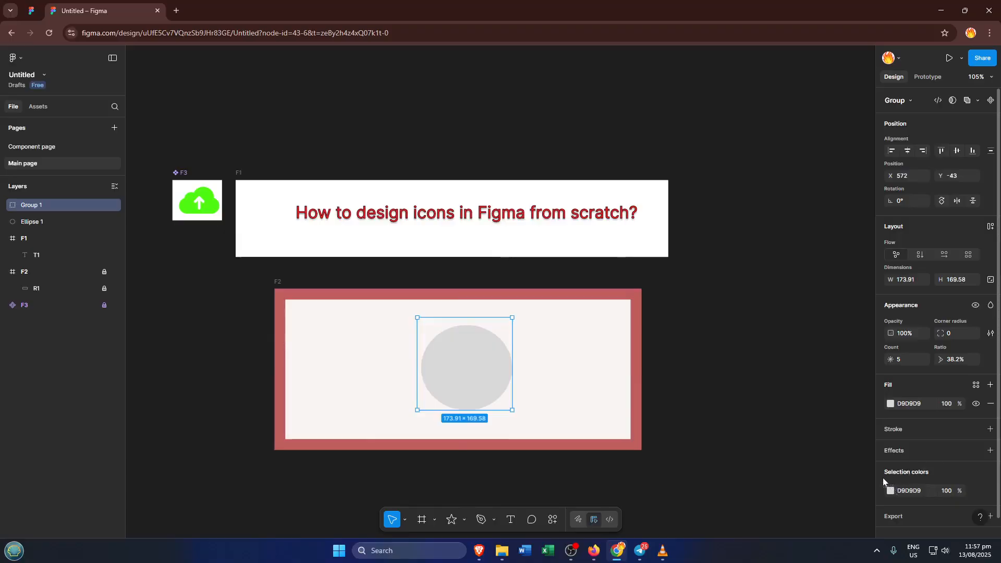
- Fill the star group with red E02727 and reposition it closer to the ellipse's centre
click(890, 491)
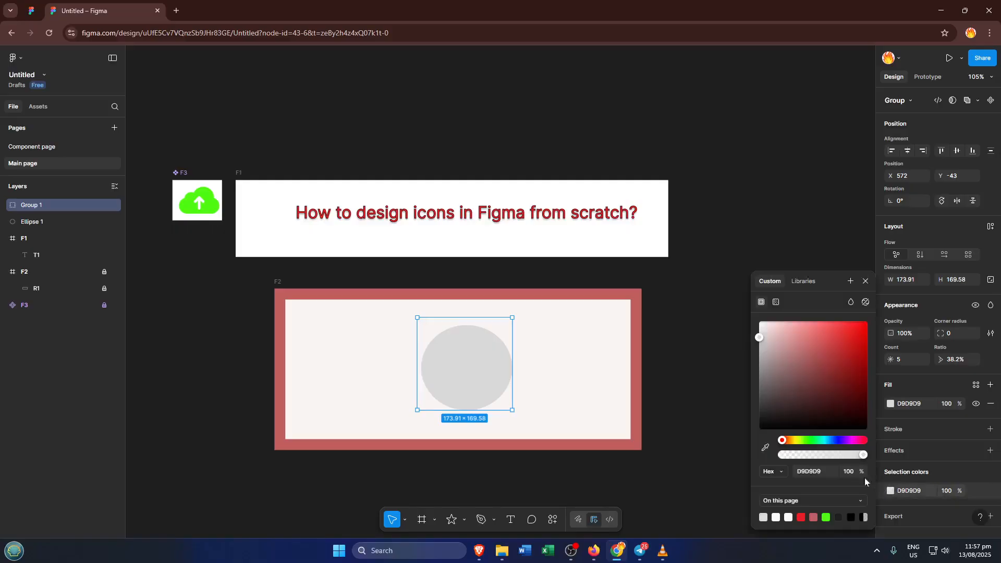
drag(854, 377, 849, 339)
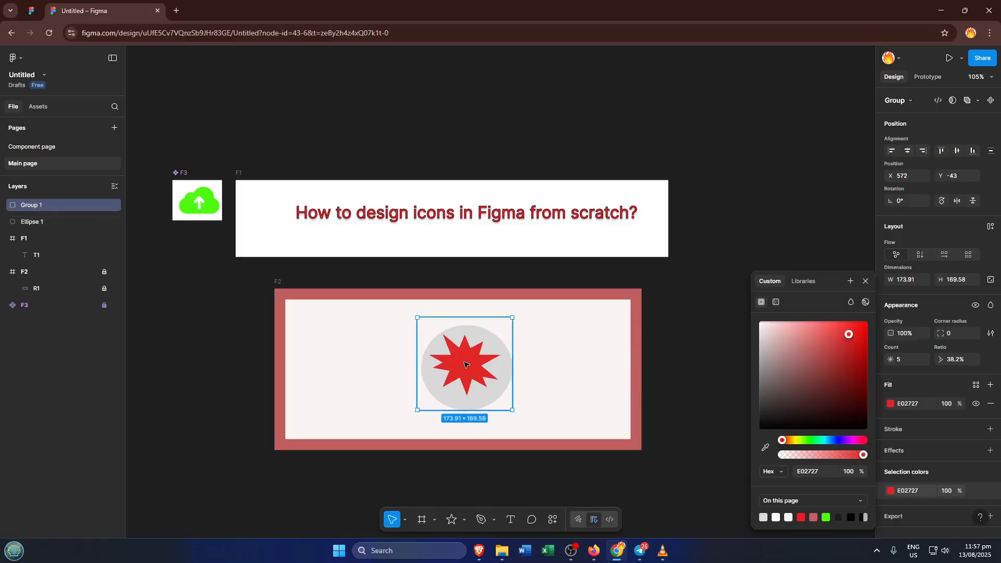
drag(465, 364, 467, 369)
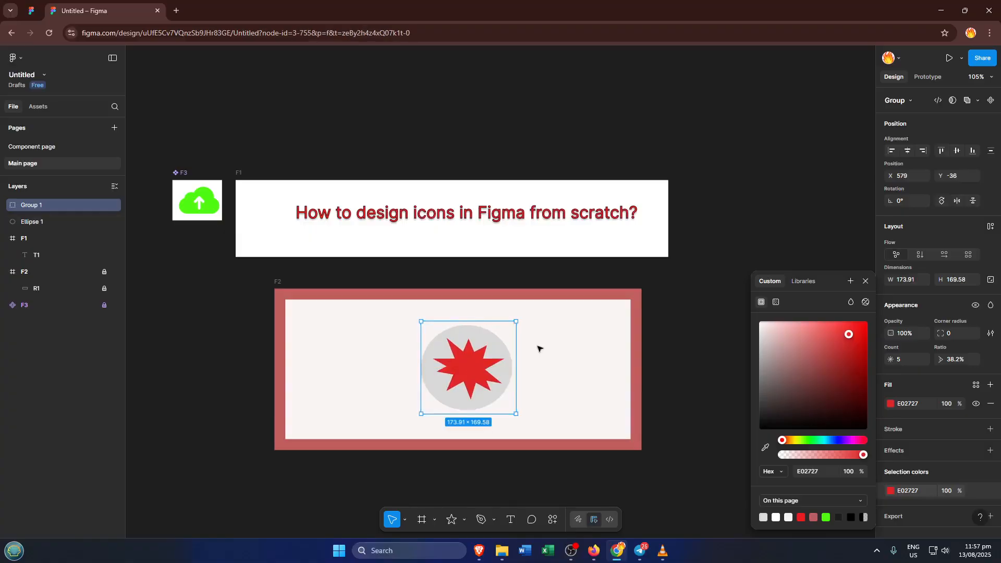
click(537, 348)
- Try a blue 277DE0 fill on the star group and undo it
ctrl+click(498, 347)
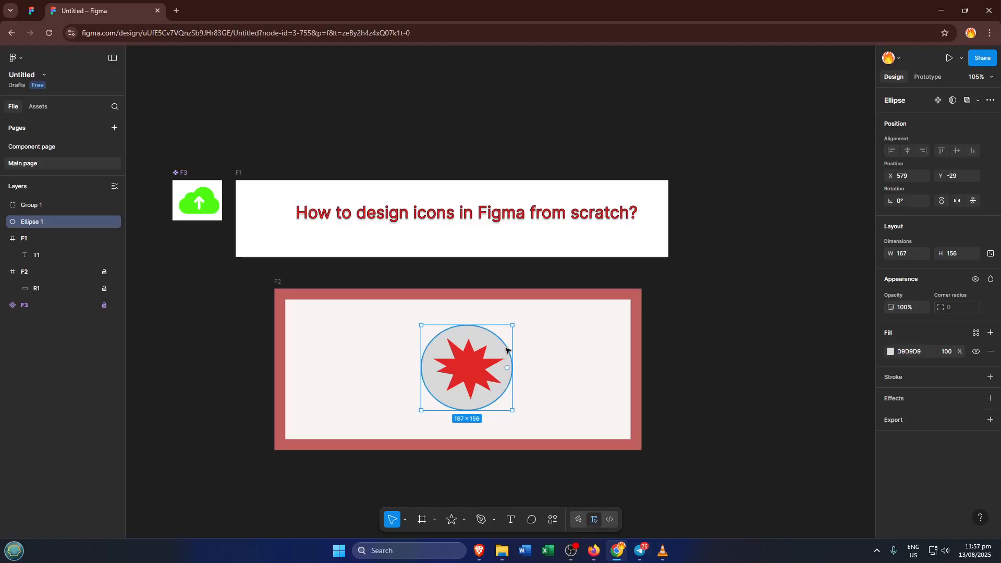
click(585, 340)
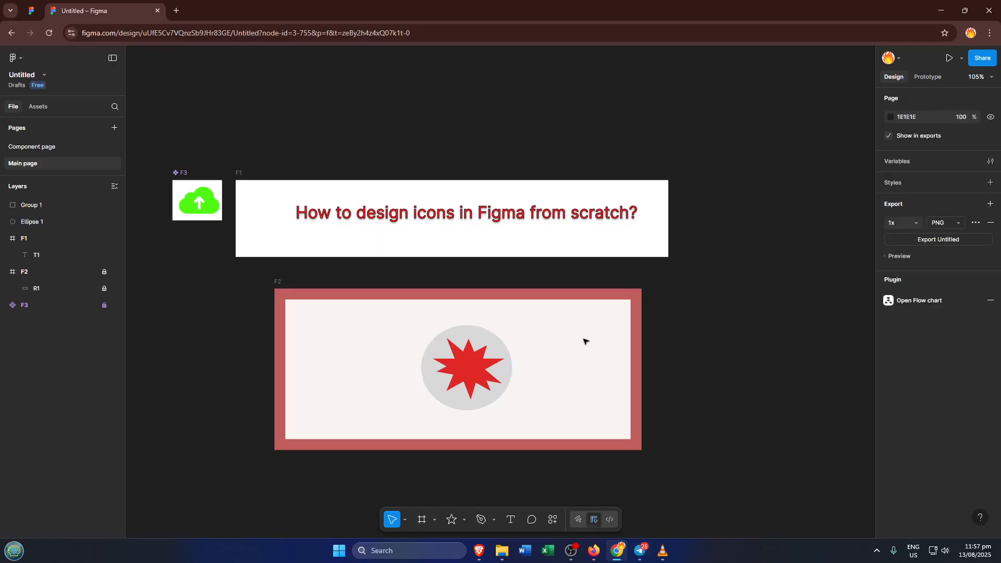
click(433, 373)
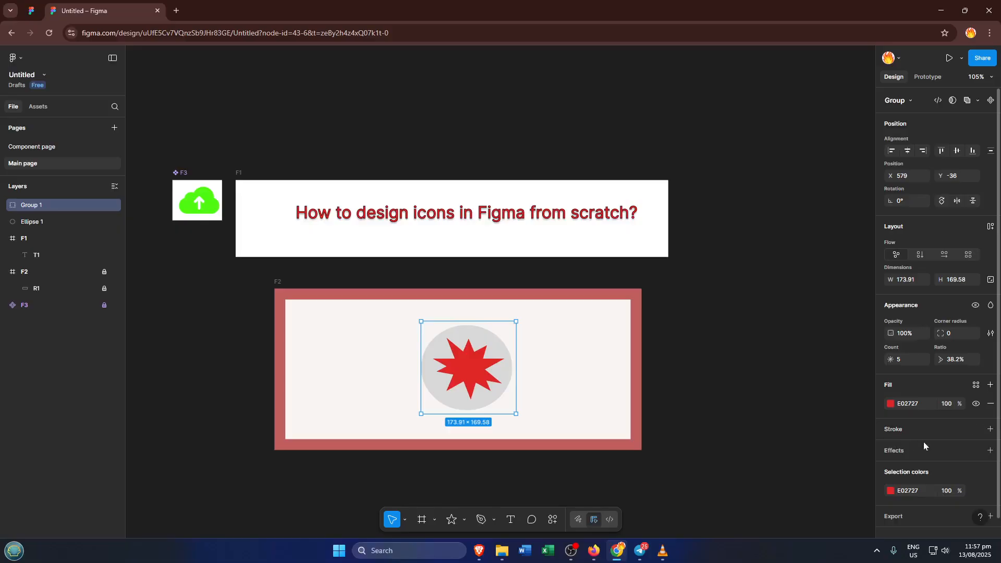
click(891, 404)
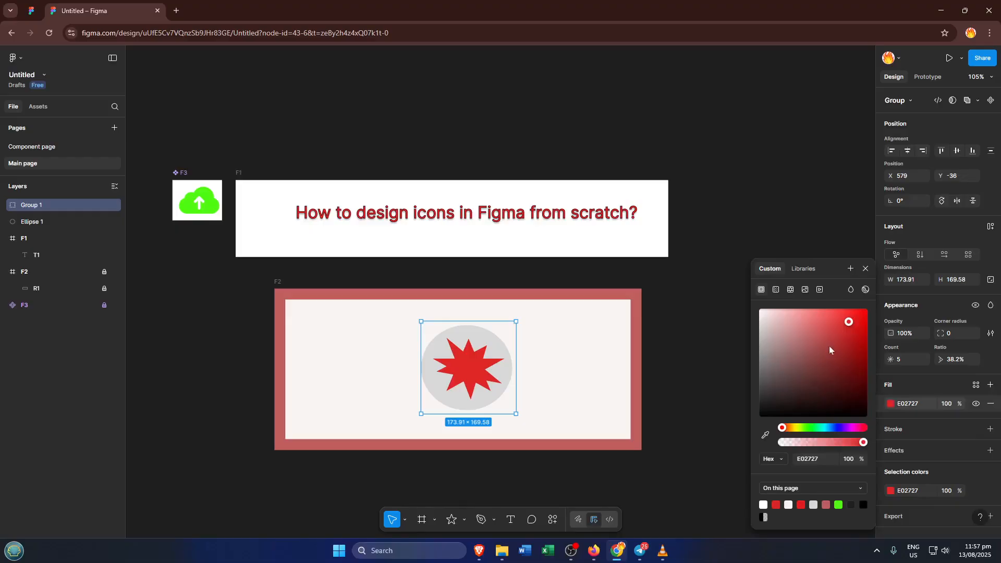
click(830, 427)
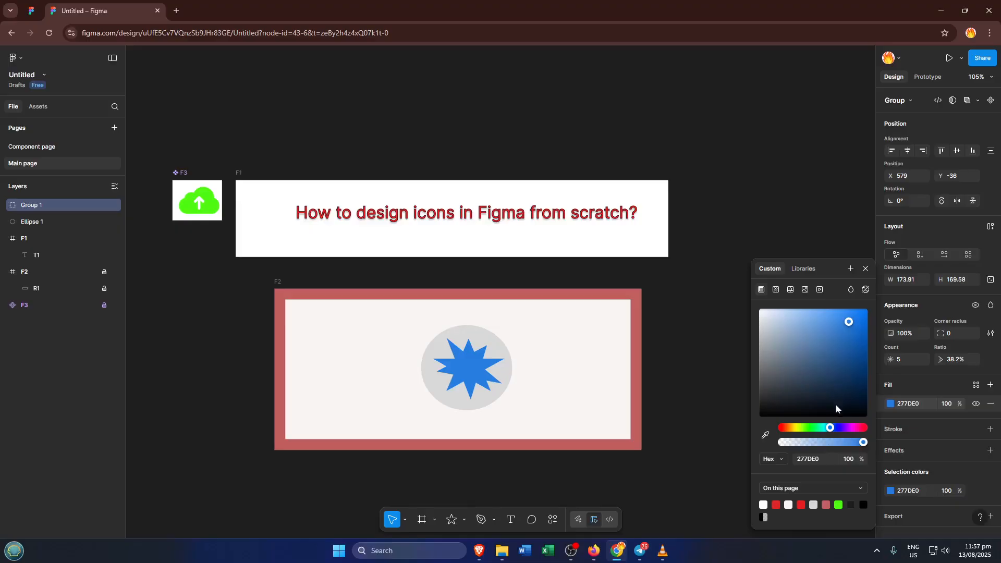
key(ctrl+z)
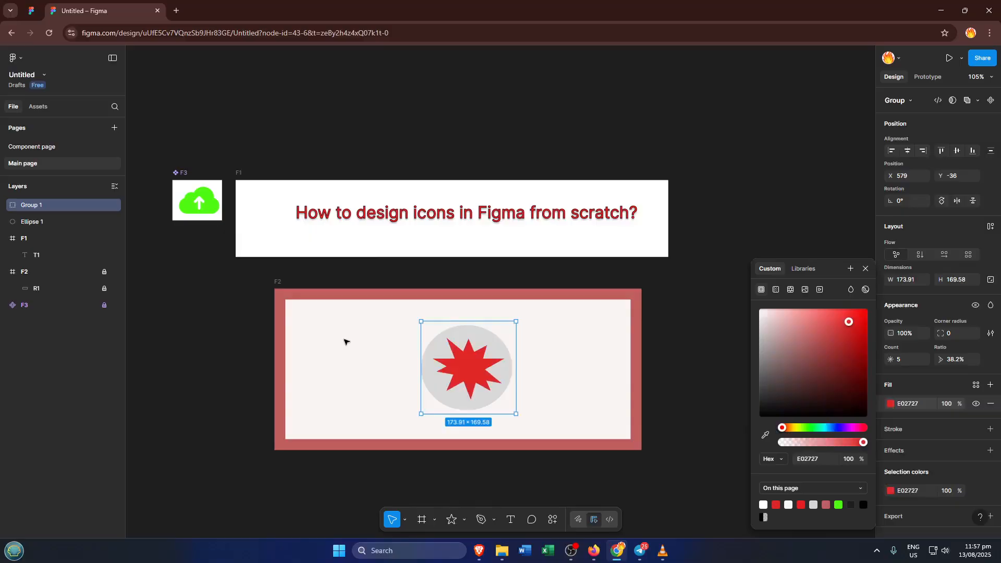
click(373, 349)
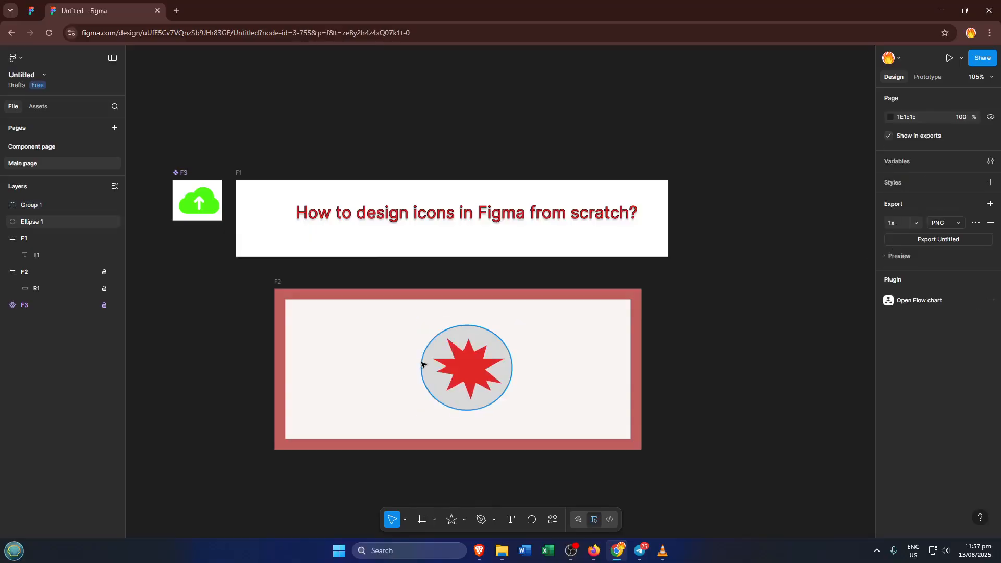
- Fill the ellipse with dark blue 1D39A6 and add a black inside stroke of weight 1
click(421, 363)
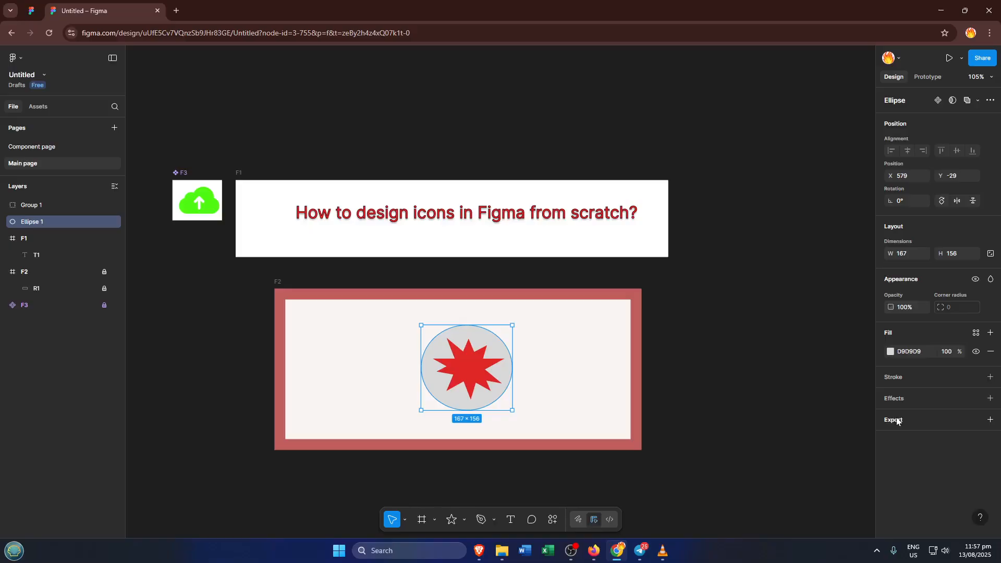
click(890, 351)
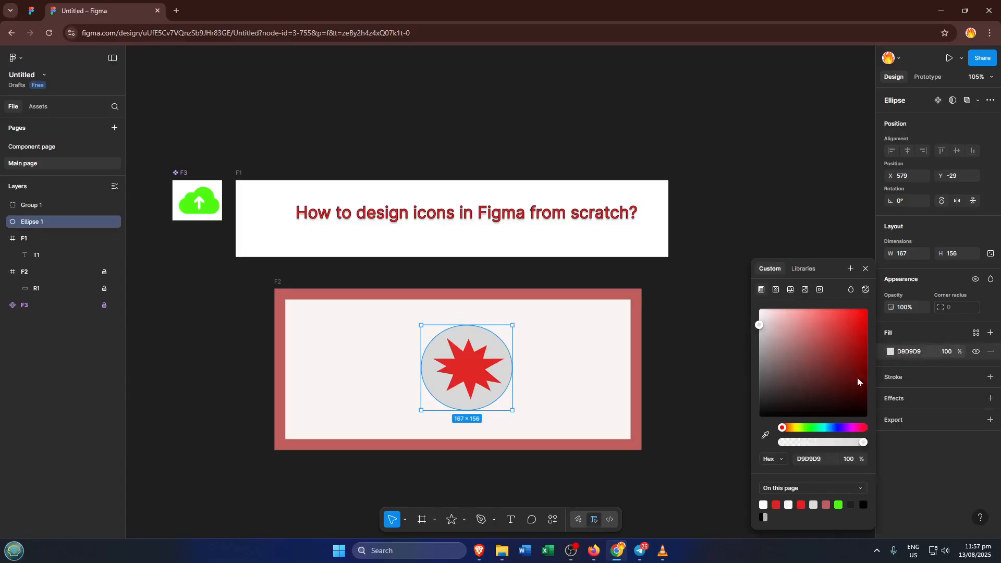
click(848, 346)
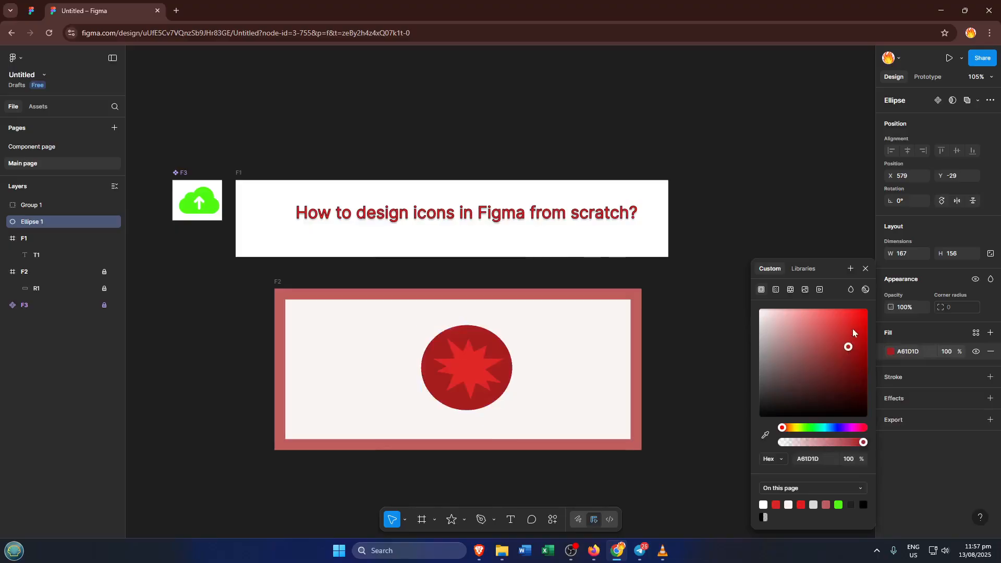
click(833, 427)
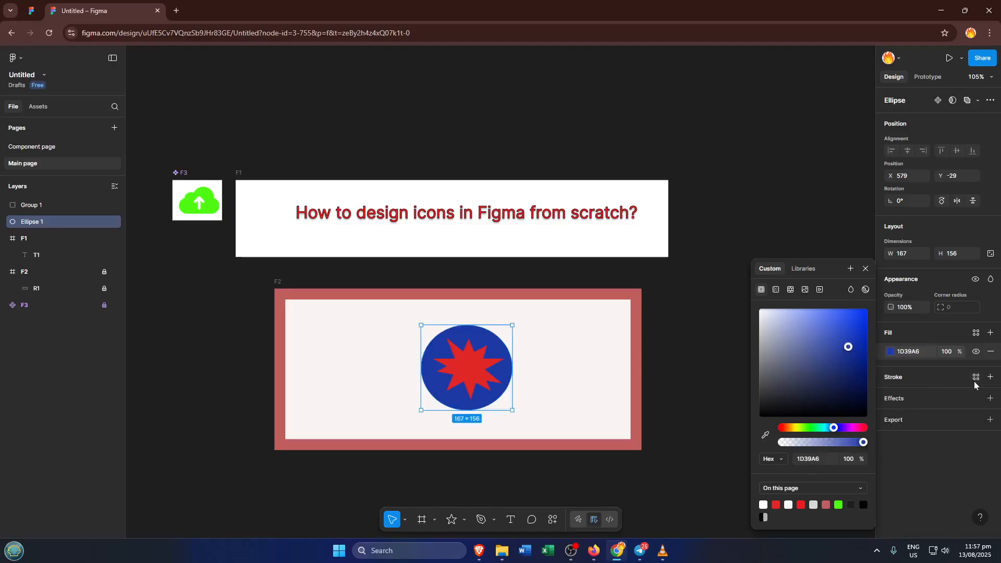
click(990, 377)
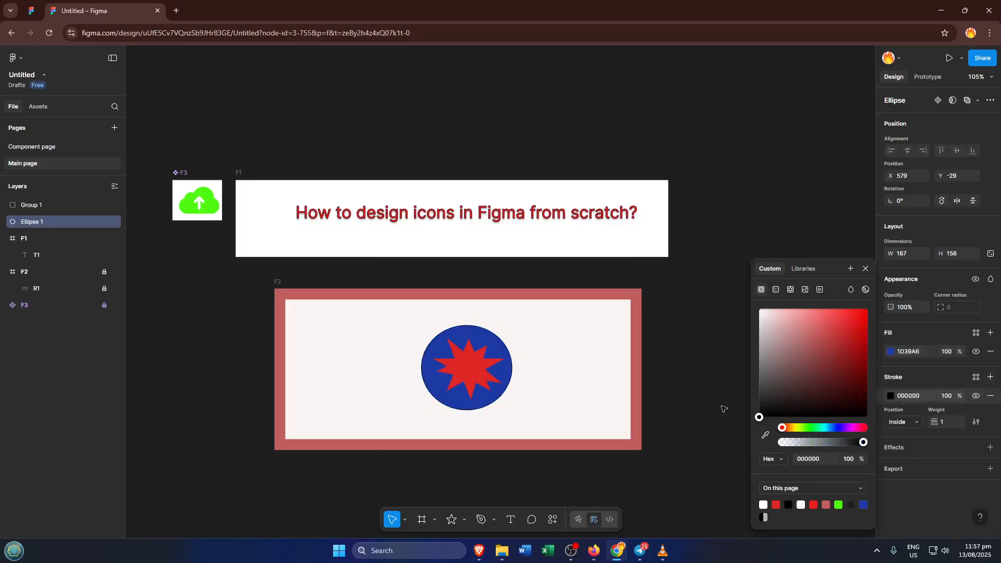
- Add a black inside stroke of weight 1 to the rotated star within the group
click(486, 371)
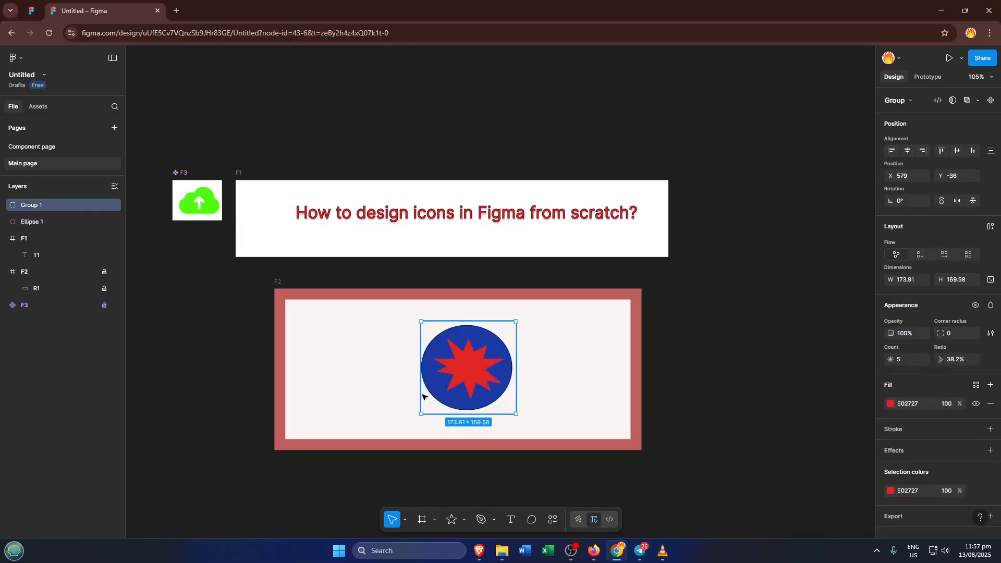
double_click(479, 379)
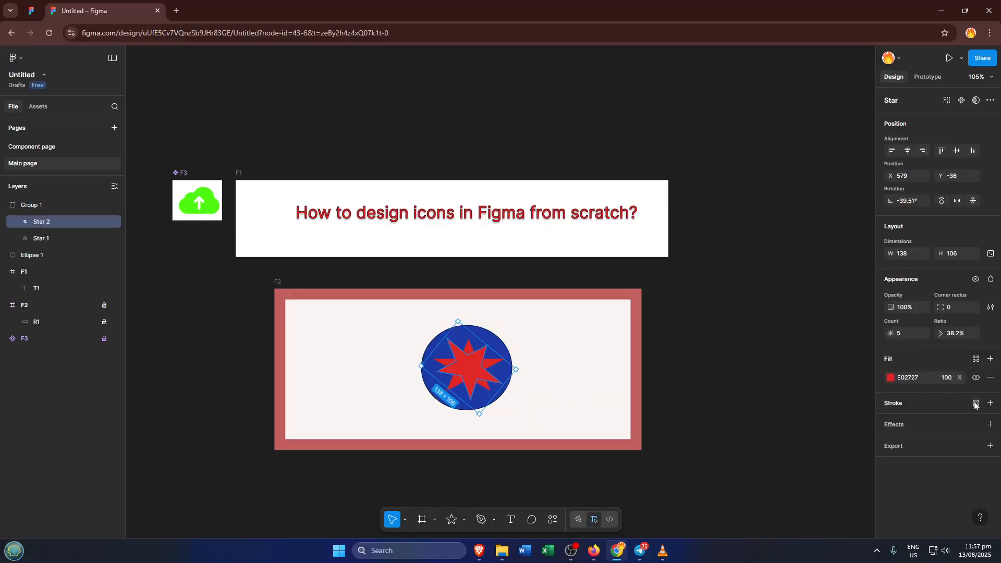
click(990, 403)
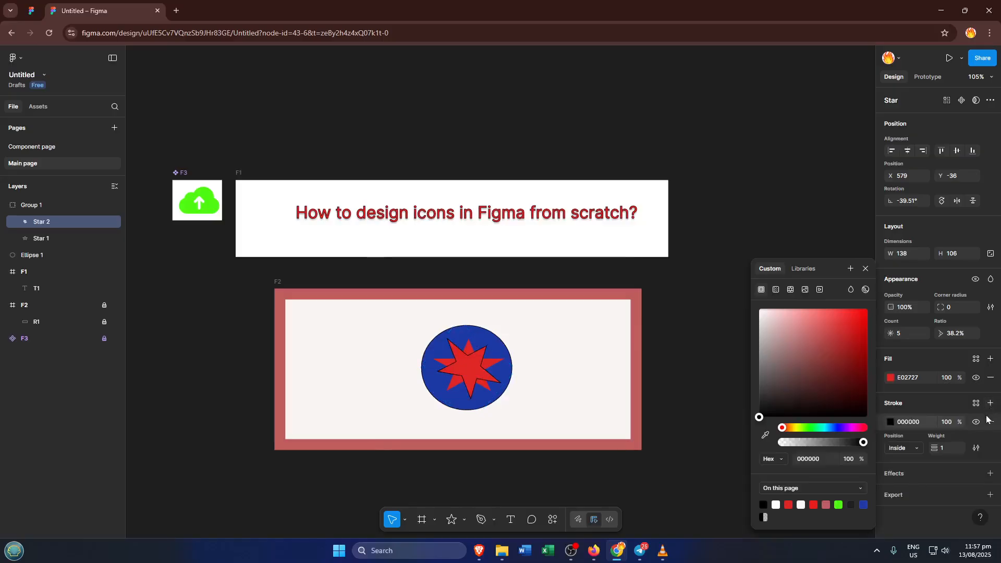
- Add an effect to the rotated star and set its type to Layer blur
click(990, 473)
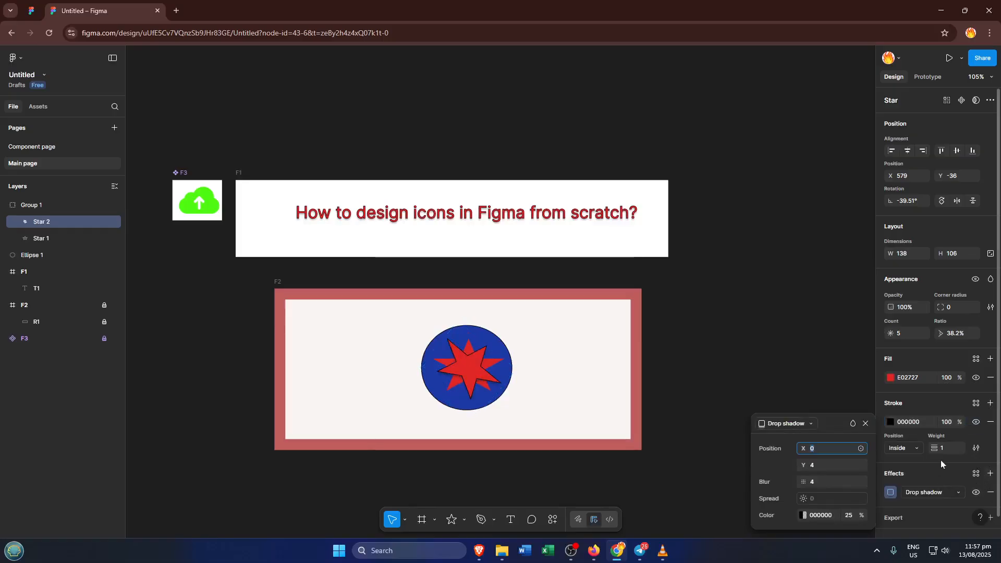
scroll(938, 464, down, 1)
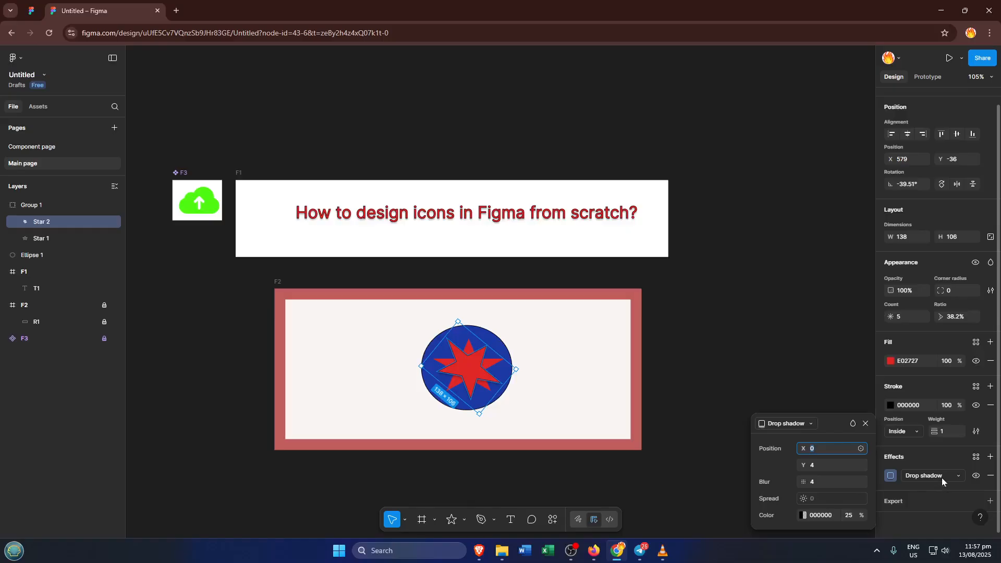
click(941, 478)
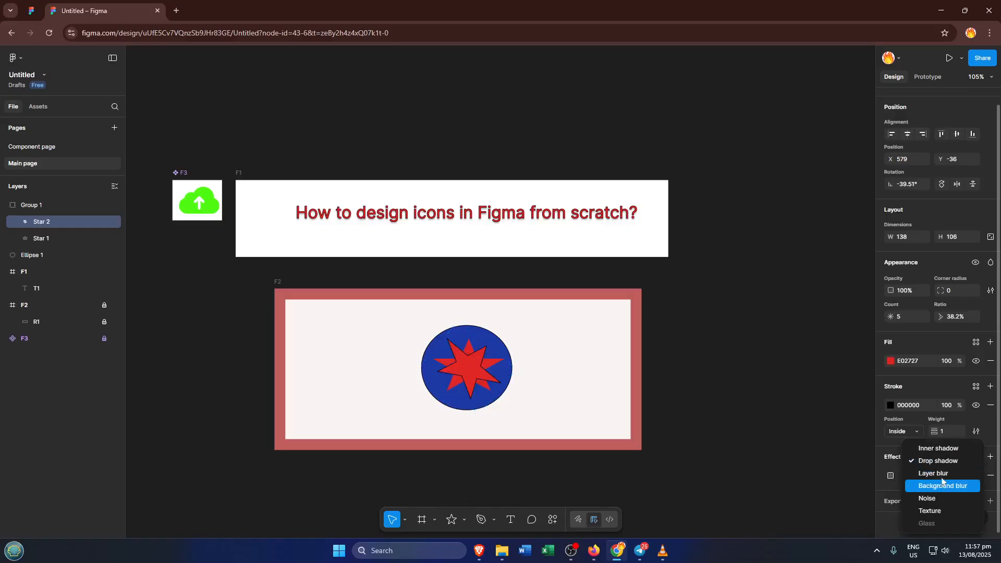
click(939, 473)
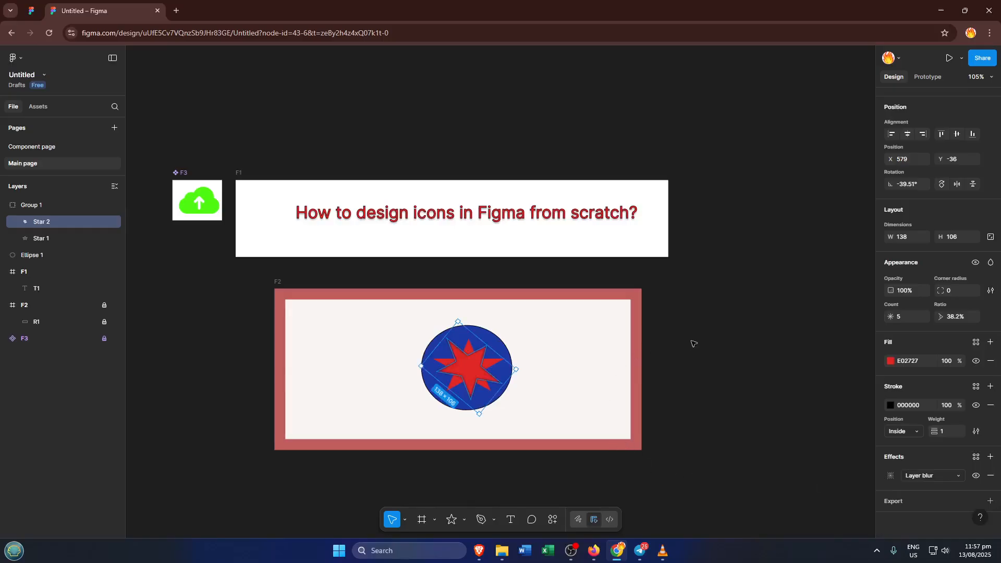
click(730, 334)
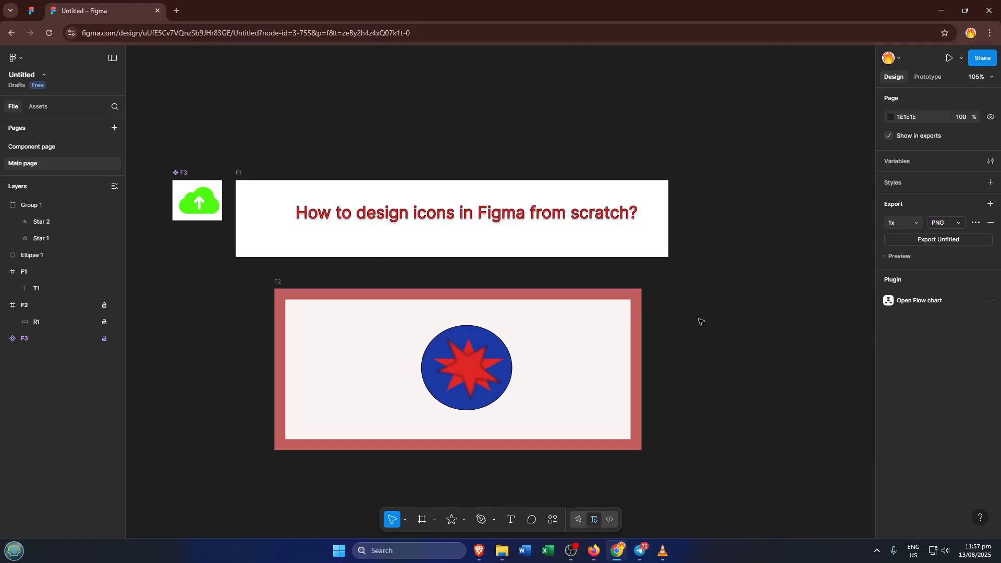
scroll(758, 355, down, 1)
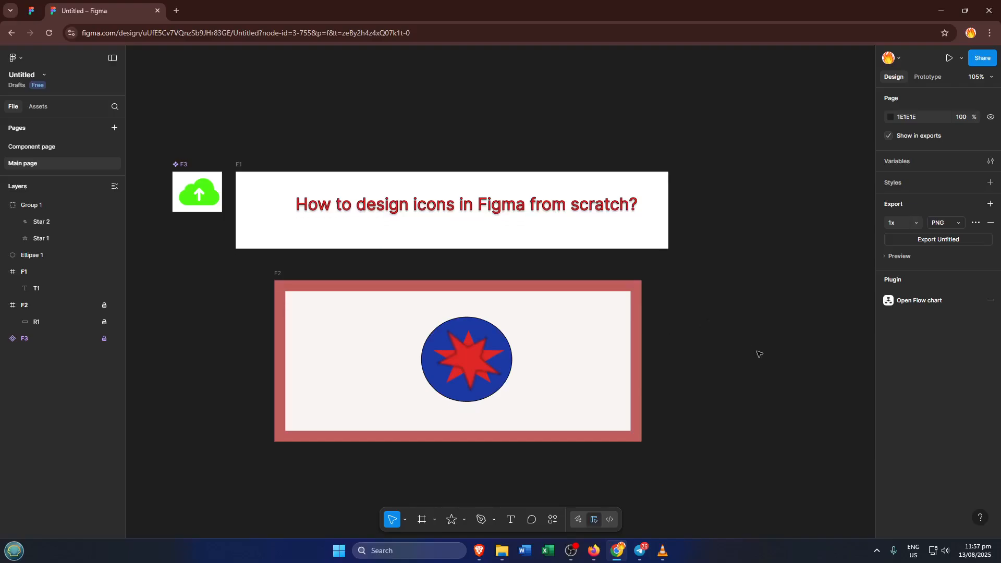
scroll(759, 355, down, 3)
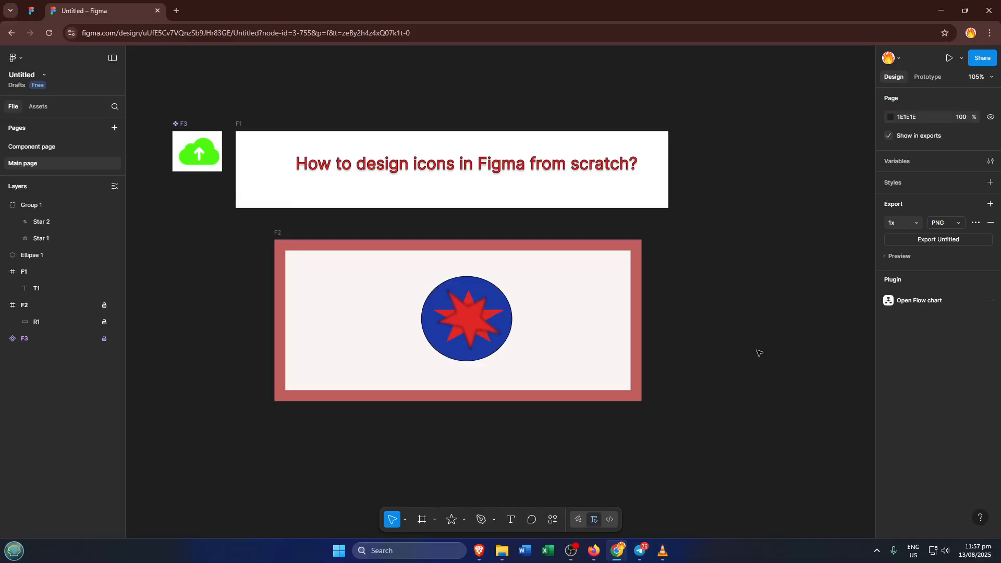
key(ctrl+z)
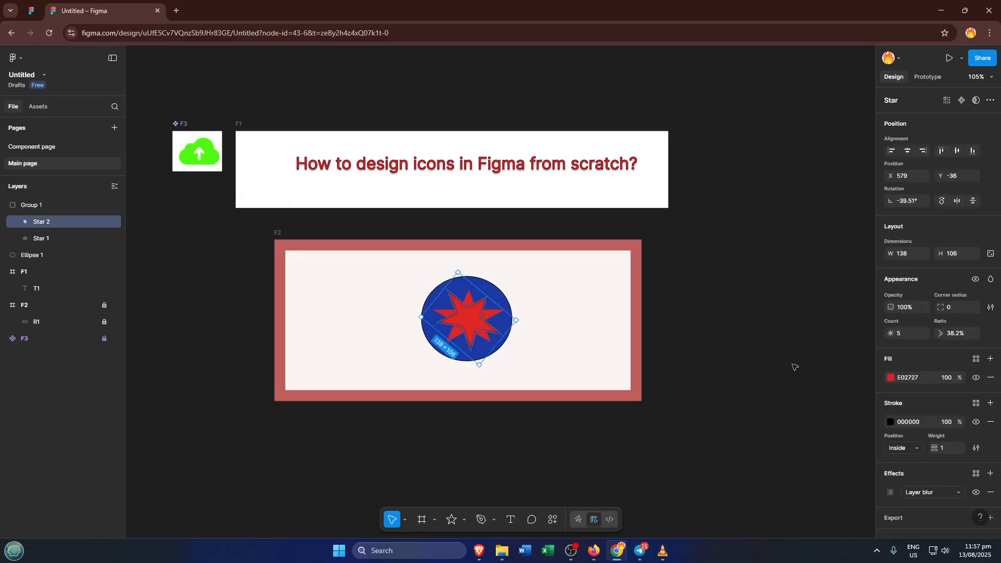
click(729, 289)
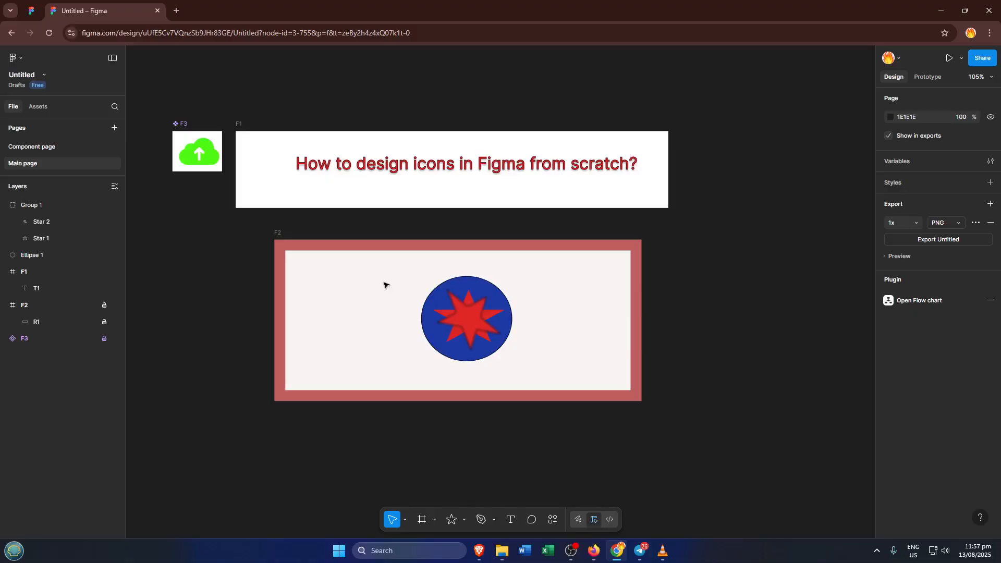
drag(589, 369, 386, 271)
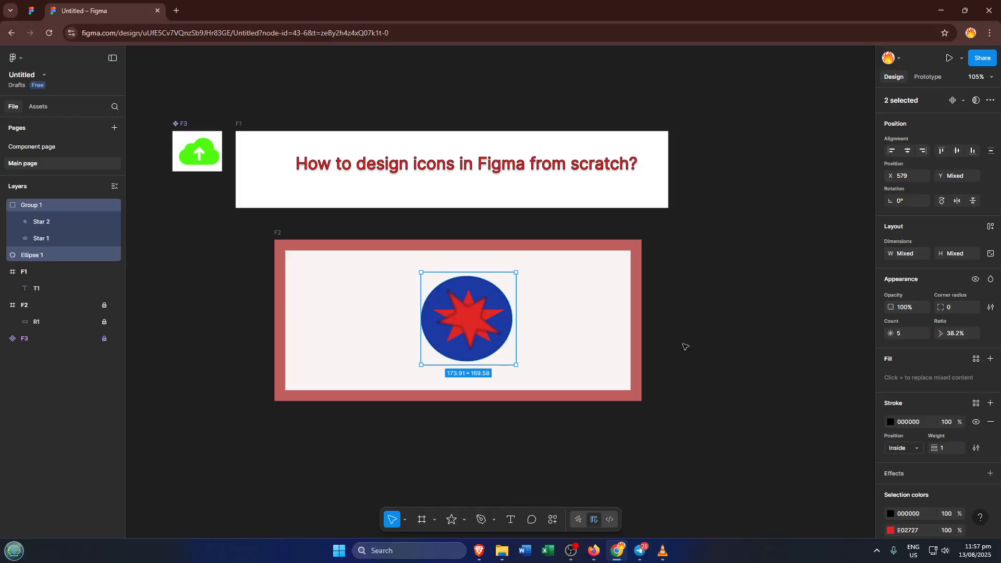
click(700, 314)
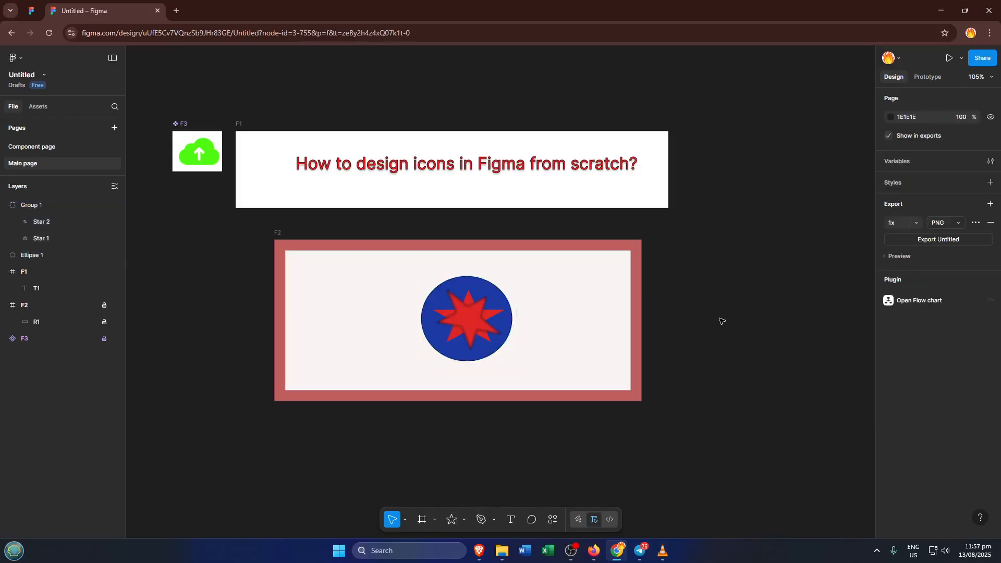